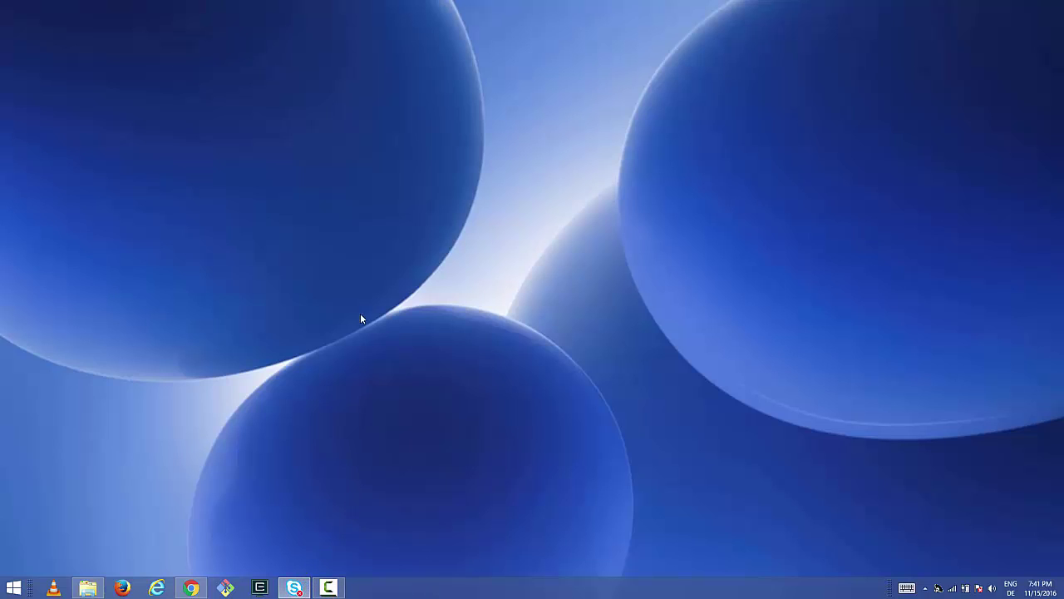
Hide the Skype for Business sign-in window and open This PC with the Computer ribbon pinned
{"action": "left_click", "coordinate": [294, 588]}
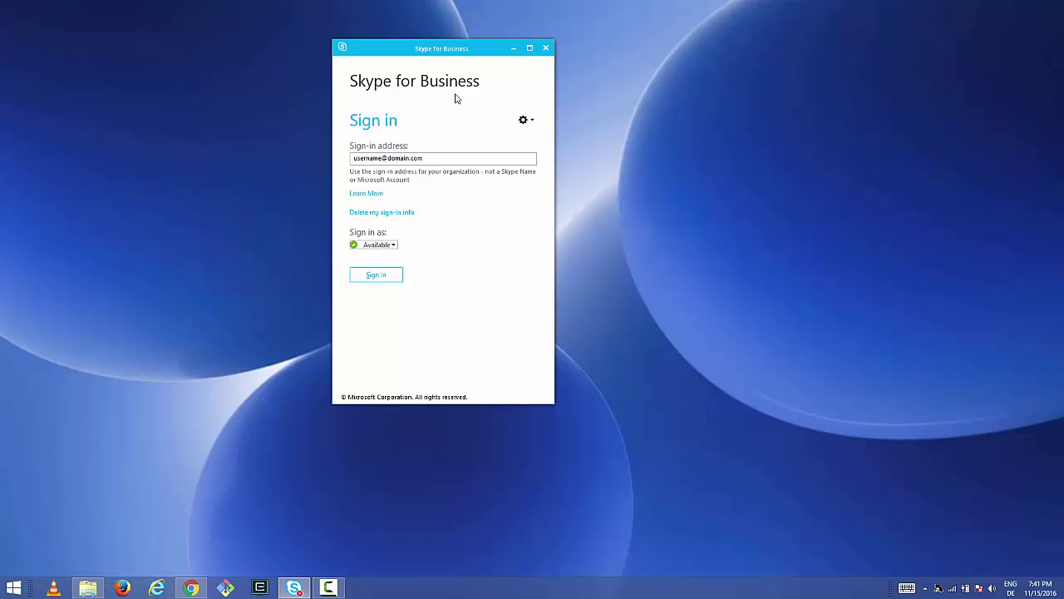
{"action": "left_click", "coordinate": [513, 49]}
{"action": "left_click", "coordinate": [87, 587]}
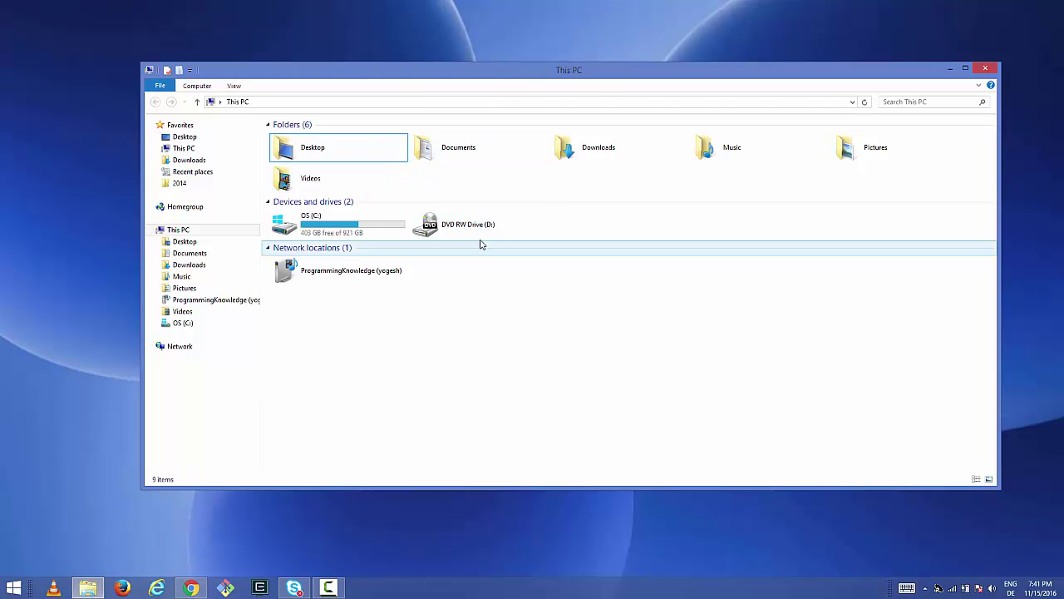
{"action": "left_click", "coordinate": [198, 86]}
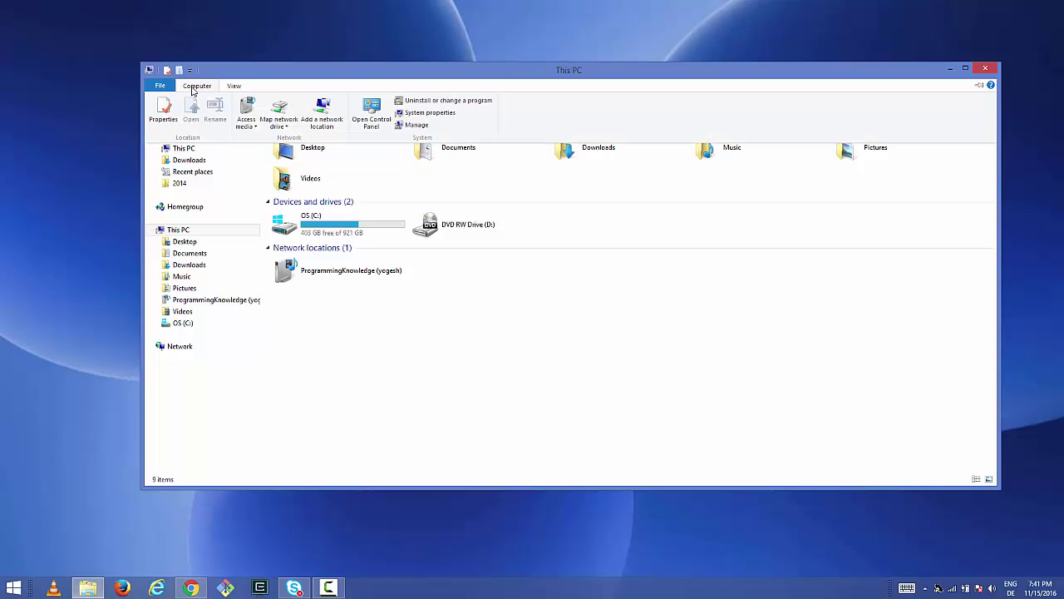
{"action": "double_click", "coordinate": [197, 86]}
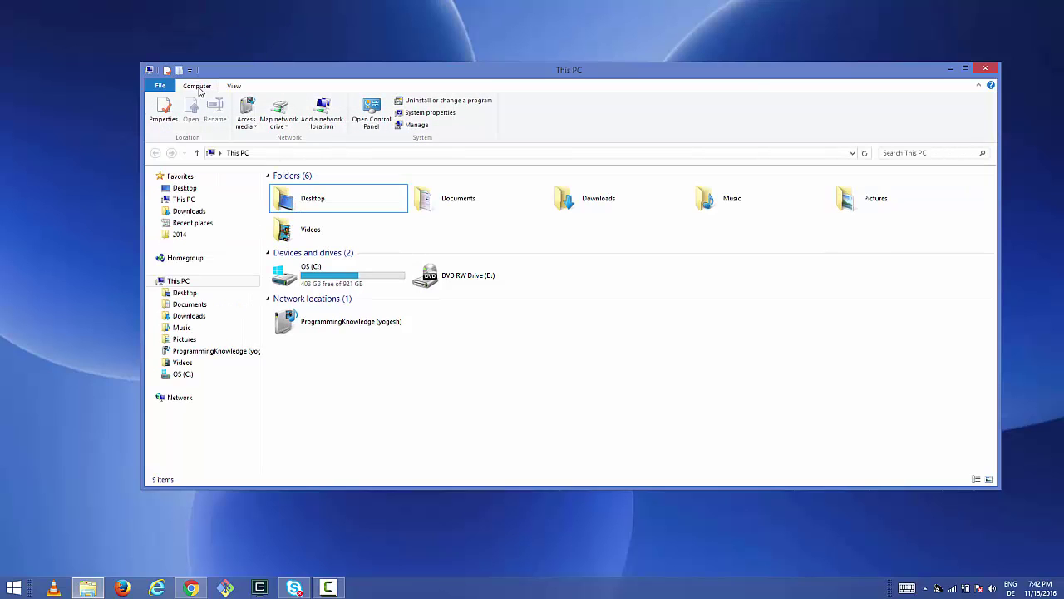
Open Control Panel from the Computer ribbon and keep View by set to Category
{"action": "left_click", "coordinate": [371, 119]}
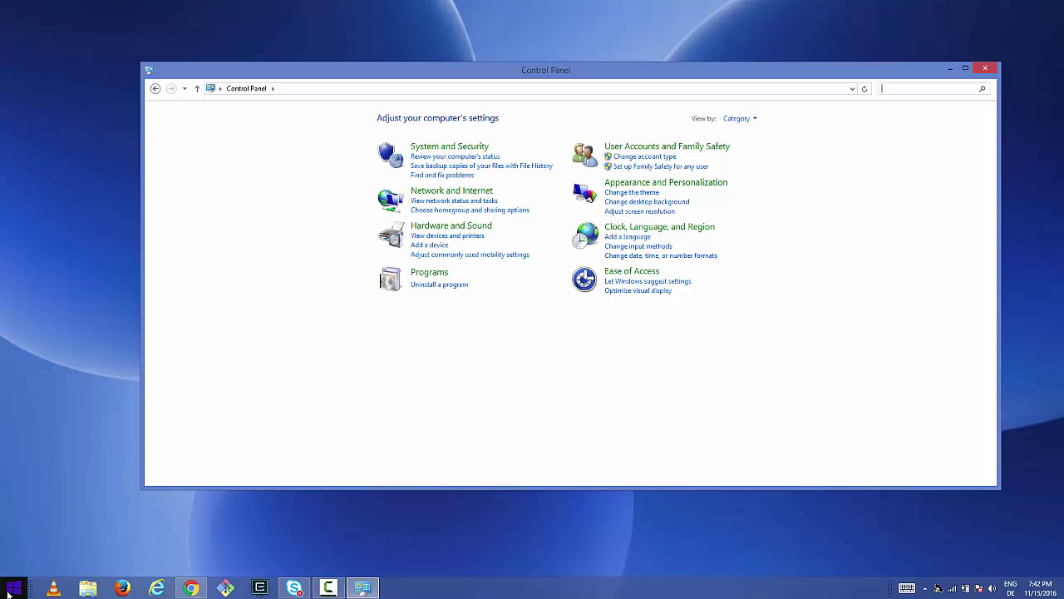
{"action": "right_click", "coordinate": [10, 590]}
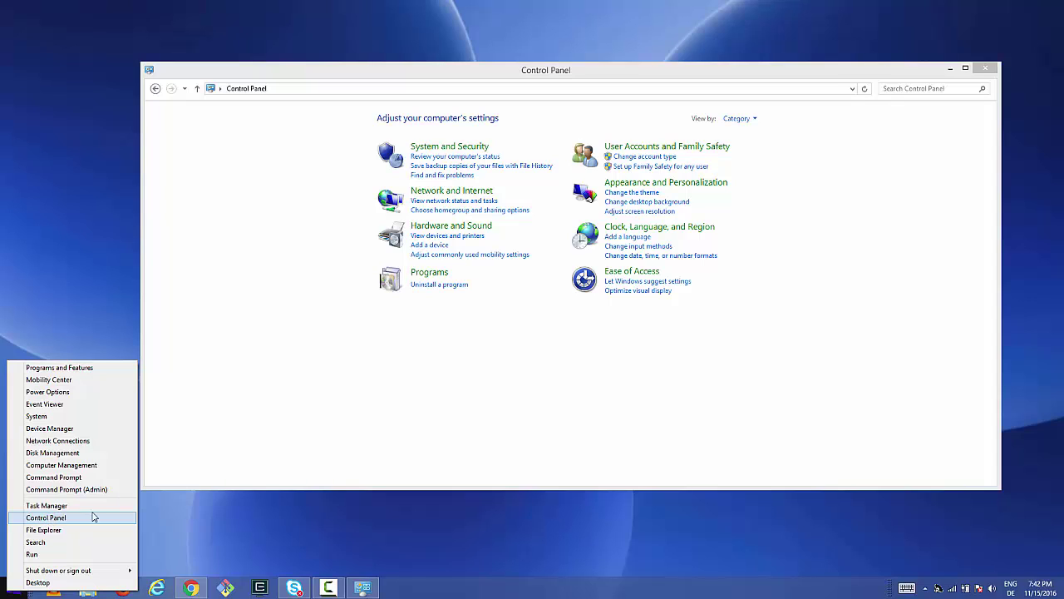
{"action": "left_click", "coordinate": [526, 363]}
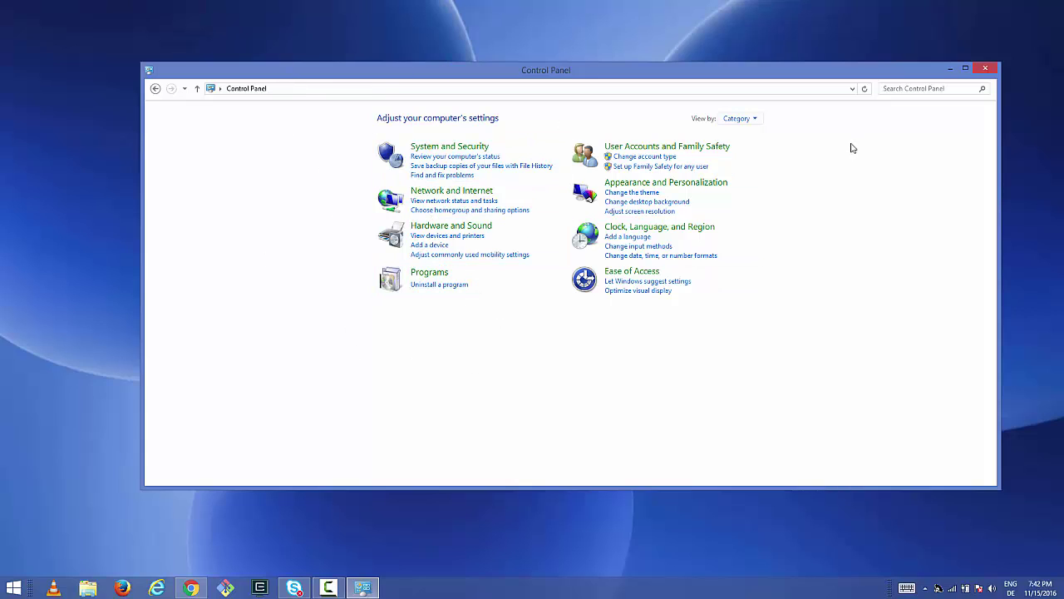
{"action": "left_click", "coordinate": [756, 122]}
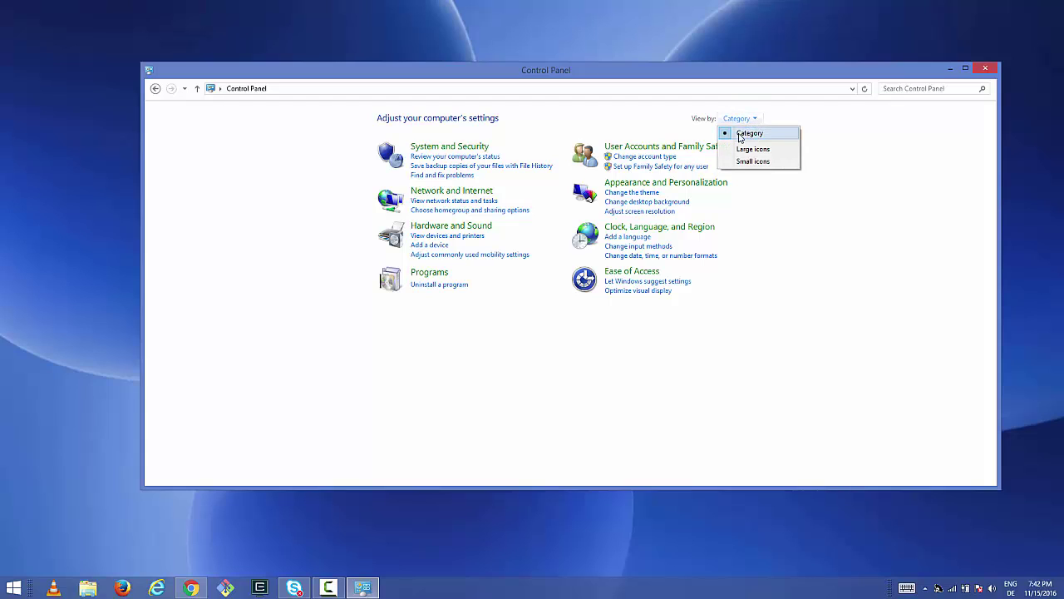
{"action": "left_click", "coordinate": [743, 137]}
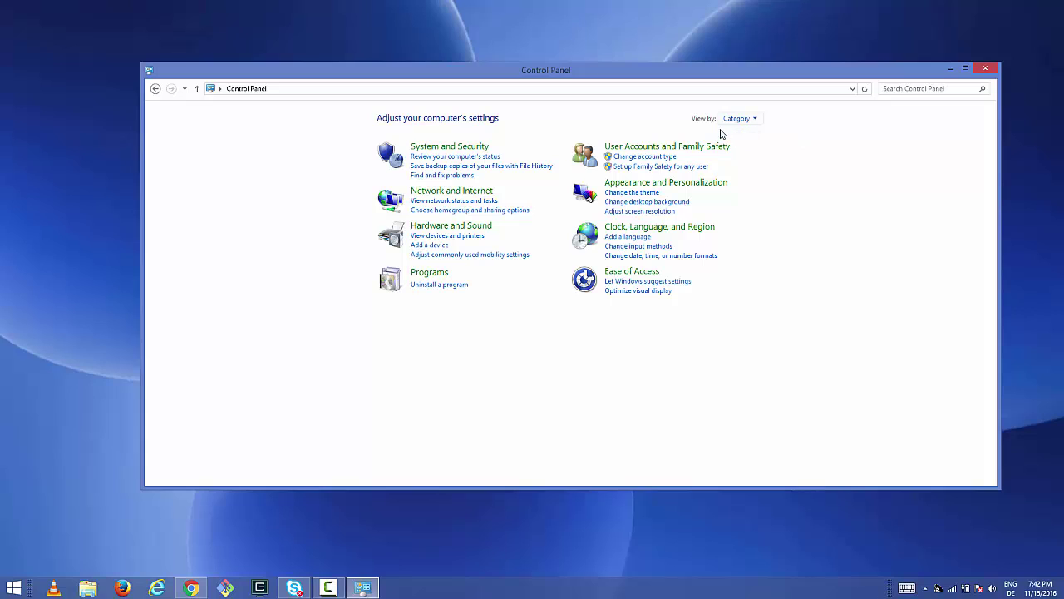
{"action": "left_click", "coordinate": [735, 118]}
{"action": "left_click", "coordinate": [745, 133]}
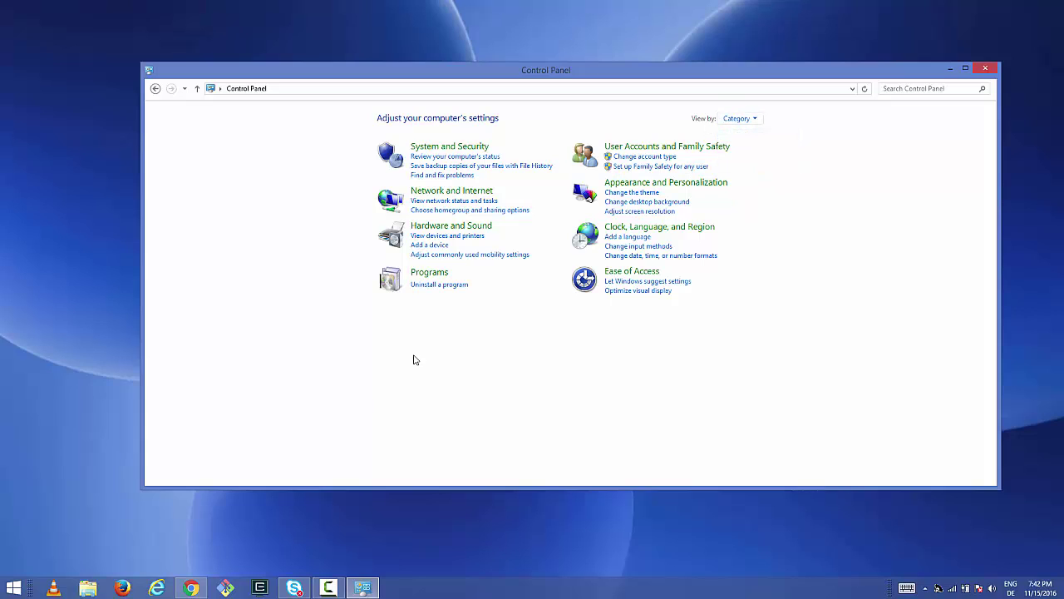
Open Programs and Features and scroll the installed programs down to Microsoft Office Professional Plus 2013
{"action": "left_click", "coordinate": [442, 284]}
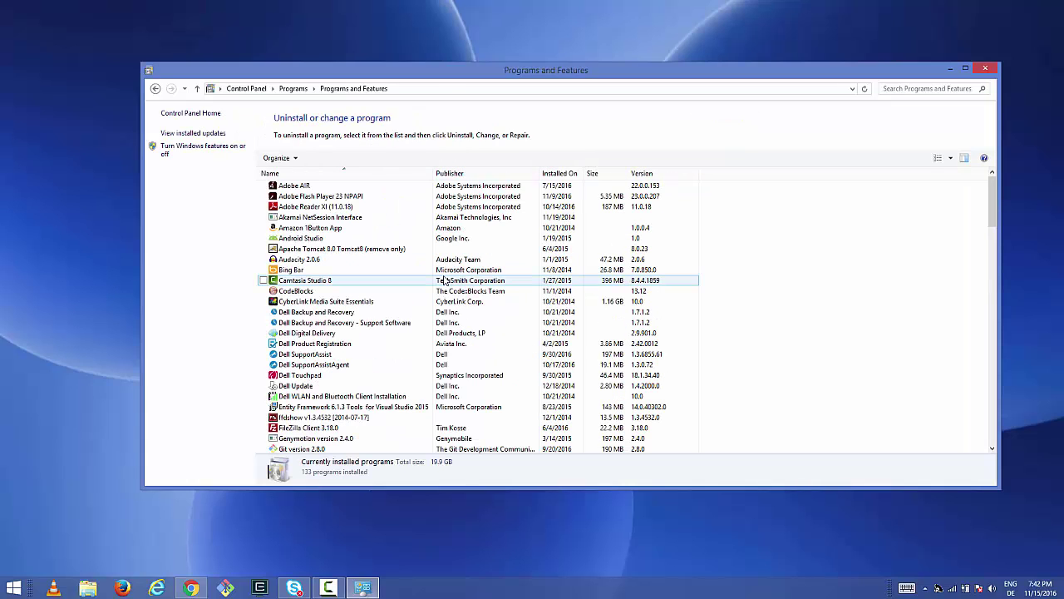
{"action": "left_click", "coordinate": [386, 271]}
{"action": "scroll", "coordinate": [386, 271], "scroll_direction": "down", "scroll_amount": 8}
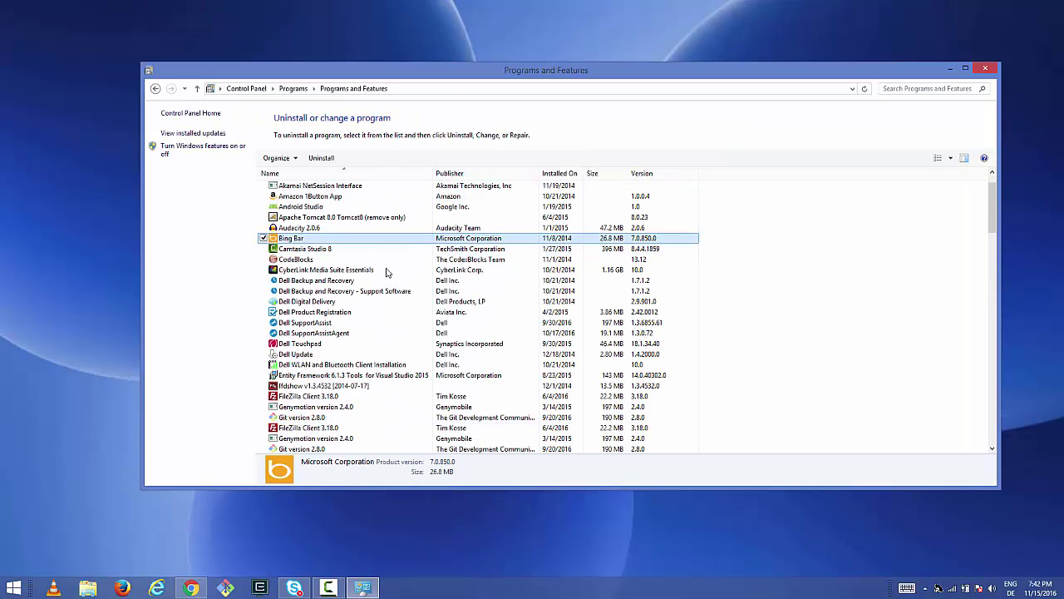
{"action": "scroll", "coordinate": [386, 271], "scroll_direction": "down", "scroll_amount": 6}
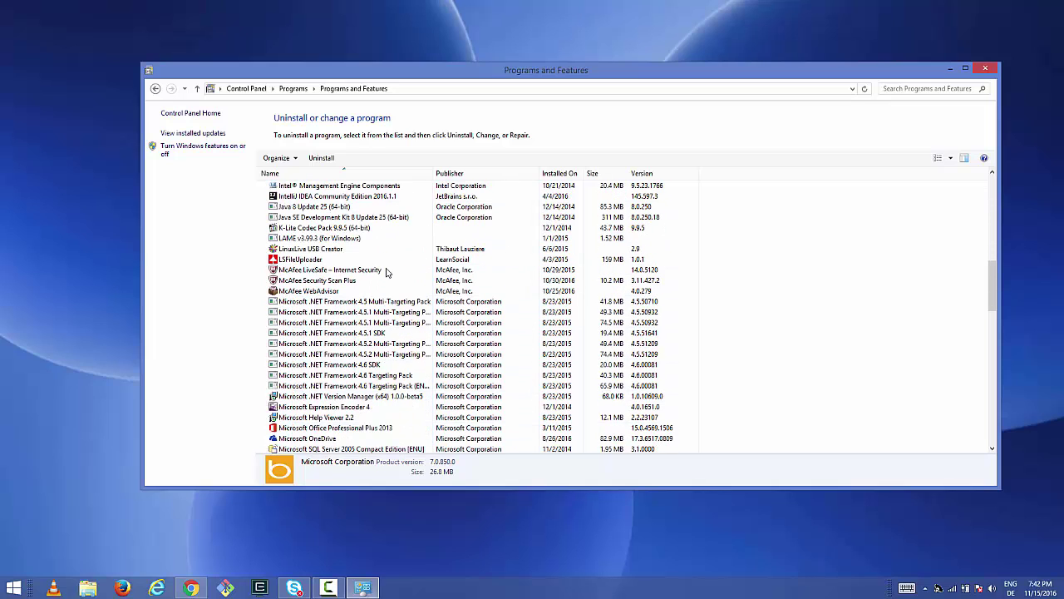
{"action": "scroll", "coordinate": [386, 271], "scroll_direction": "down", "scroll_amount": 3}
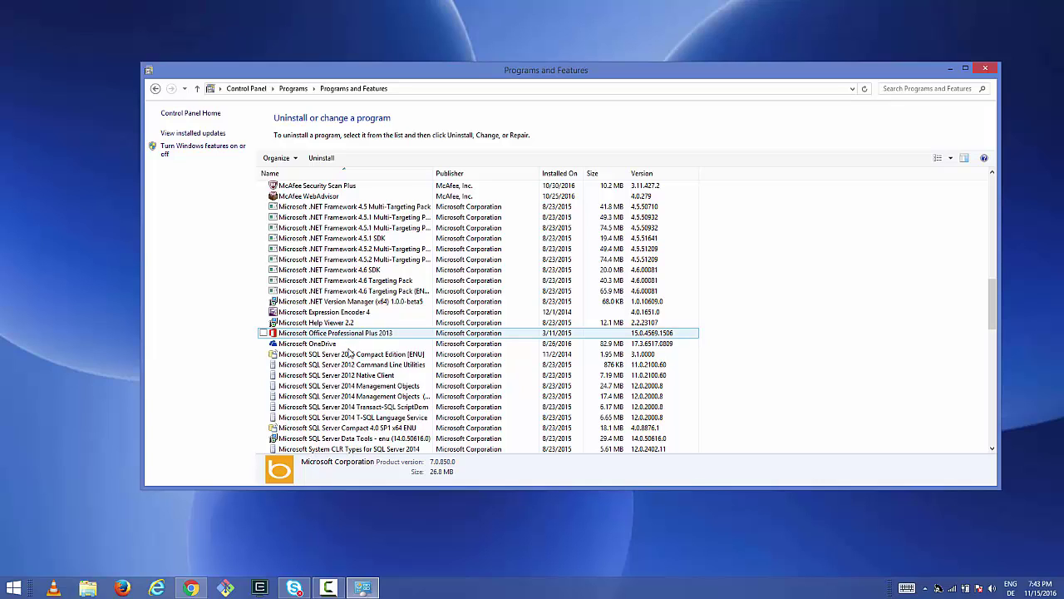
{"action": "left_click", "coordinate": [297, 588]}
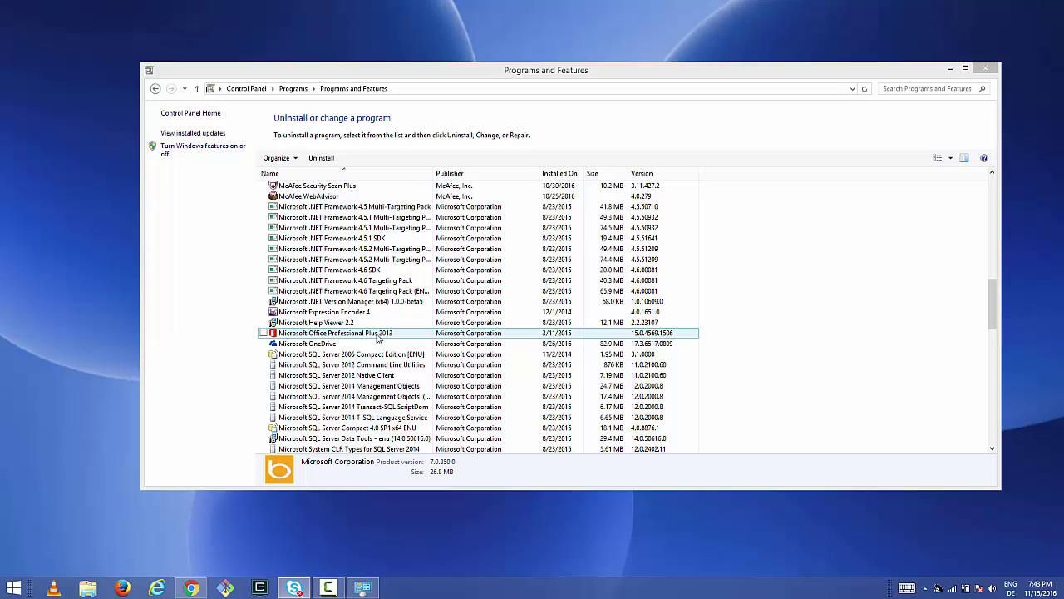
Select Microsoft Office Professional Plus 2013 and choose Change from its context menu
{"action": "left_click", "coordinate": [370, 335]}
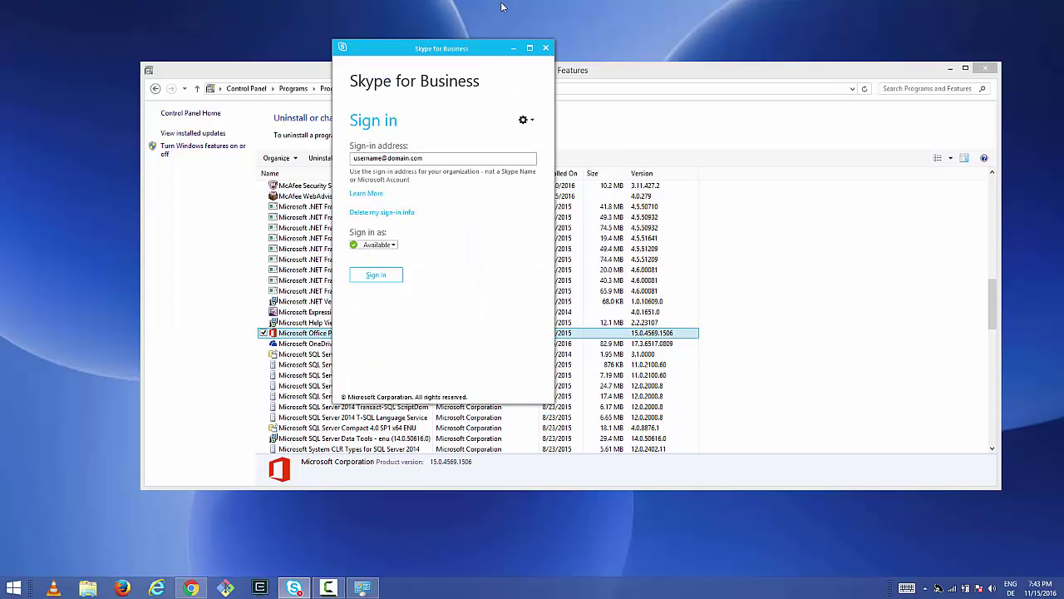
{"action": "left_click", "coordinate": [513, 47]}
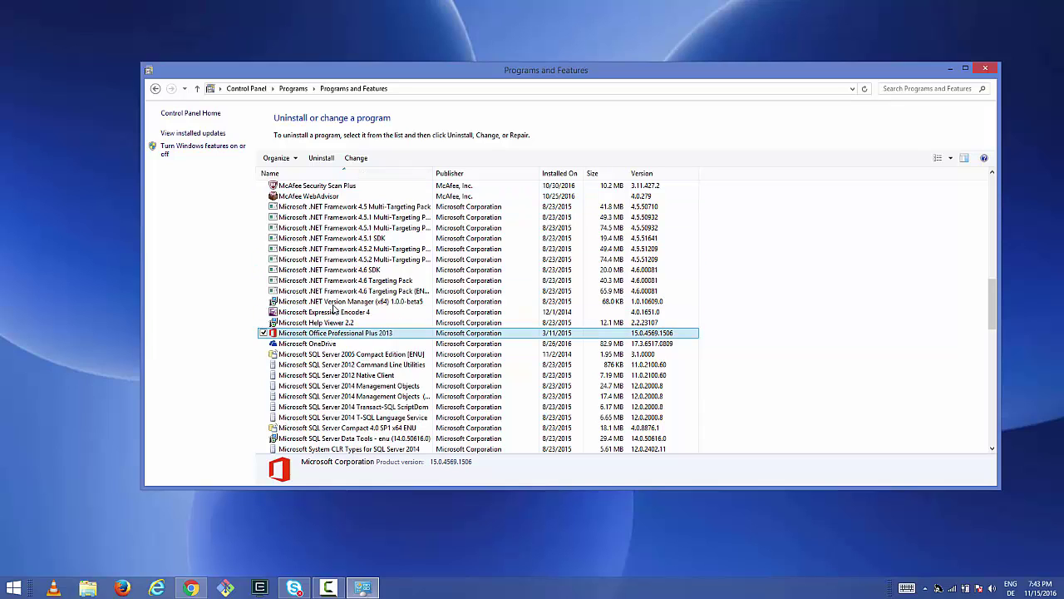
{"action": "right_click", "coordinate": [324, 337]}
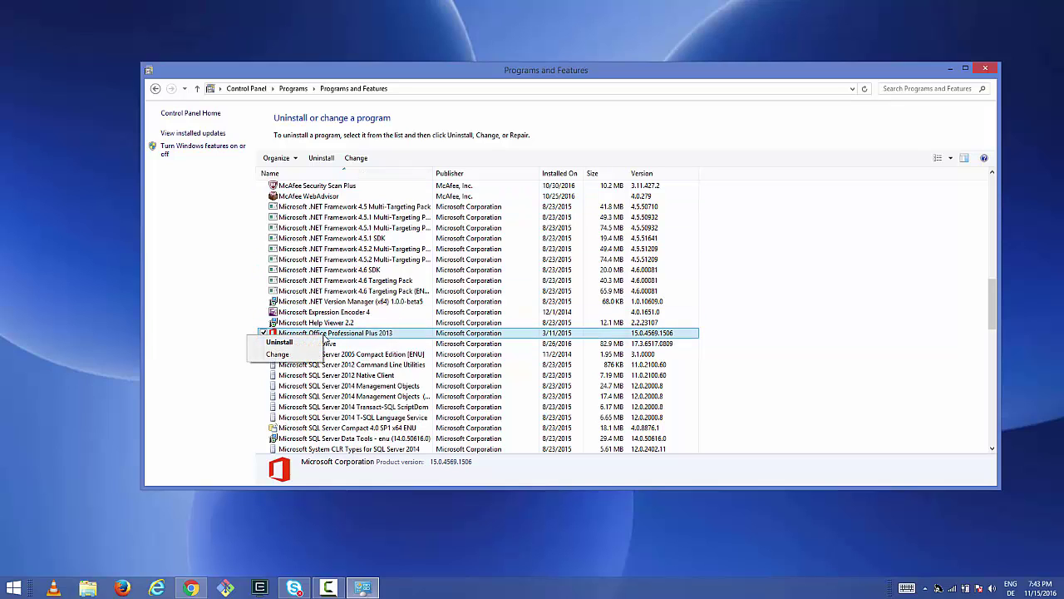
{"action": "left_click", "coordinate": [347, 335]}
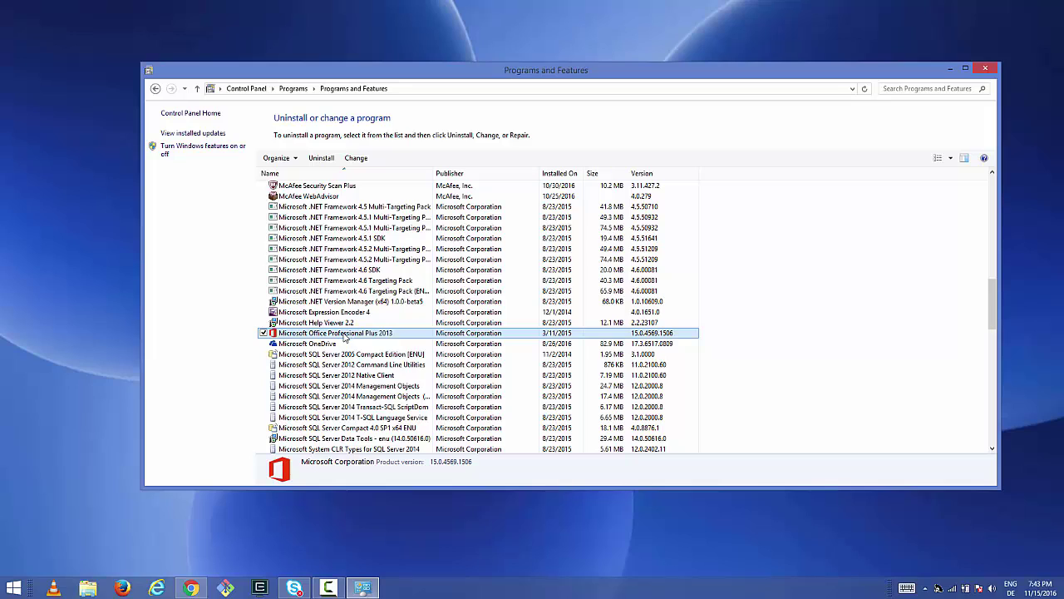
{"action": "right_click", "coordinate": [345, 335]}
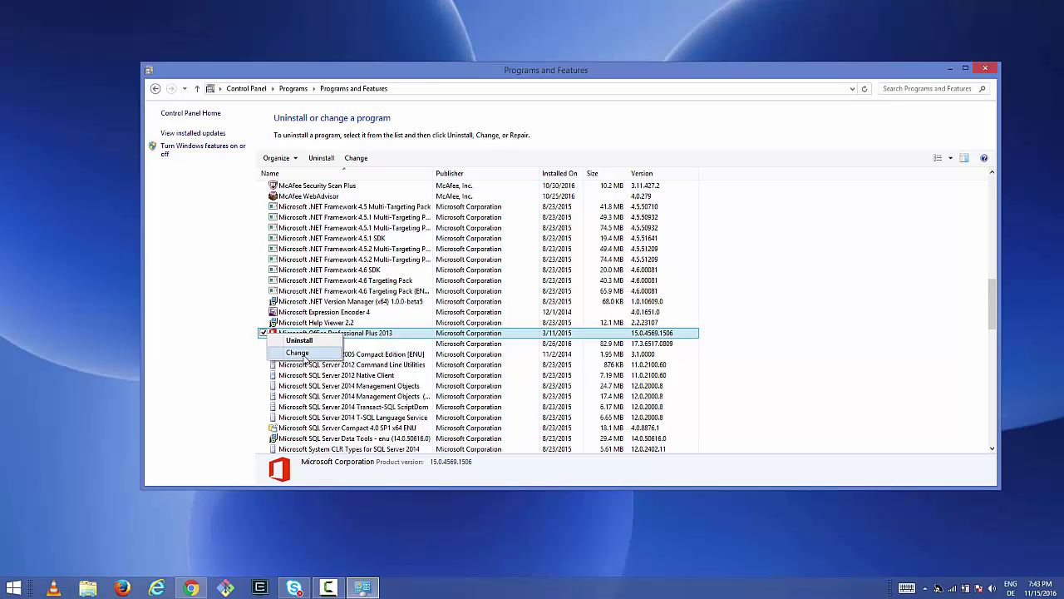
{"action": "left_click", "coordinate": [299, 353]}
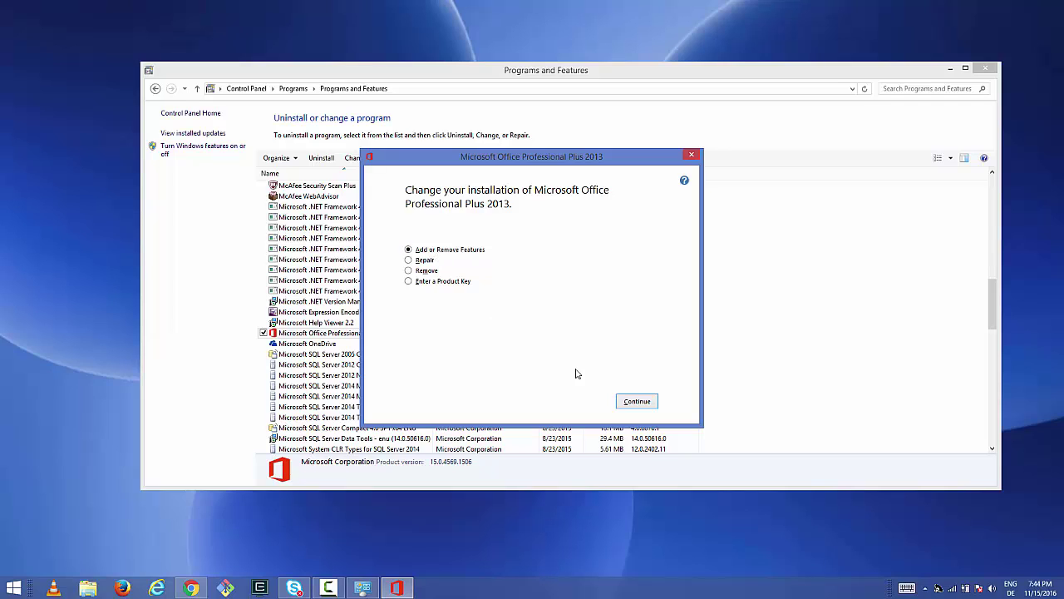
Under Add or Remove Features, set Microsoft Lync to Not Available and apply the change
{"action": "left_click", "coordinate": [623, 400]}
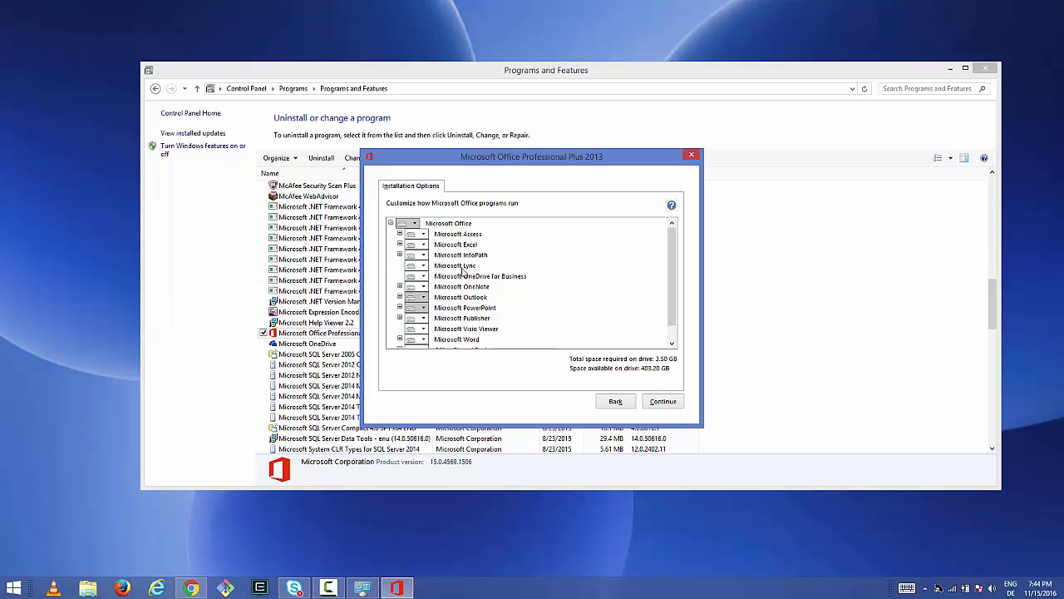
{"action": "left_click", "coordinate": [443, 268]}
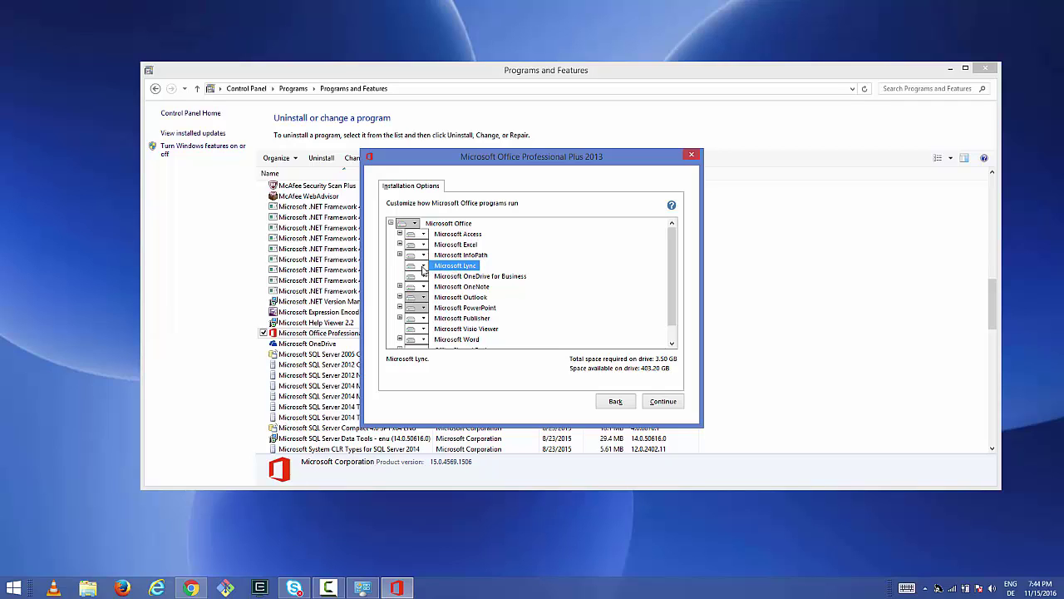
{"action": "left_click", "coordinate": [423, 266]}
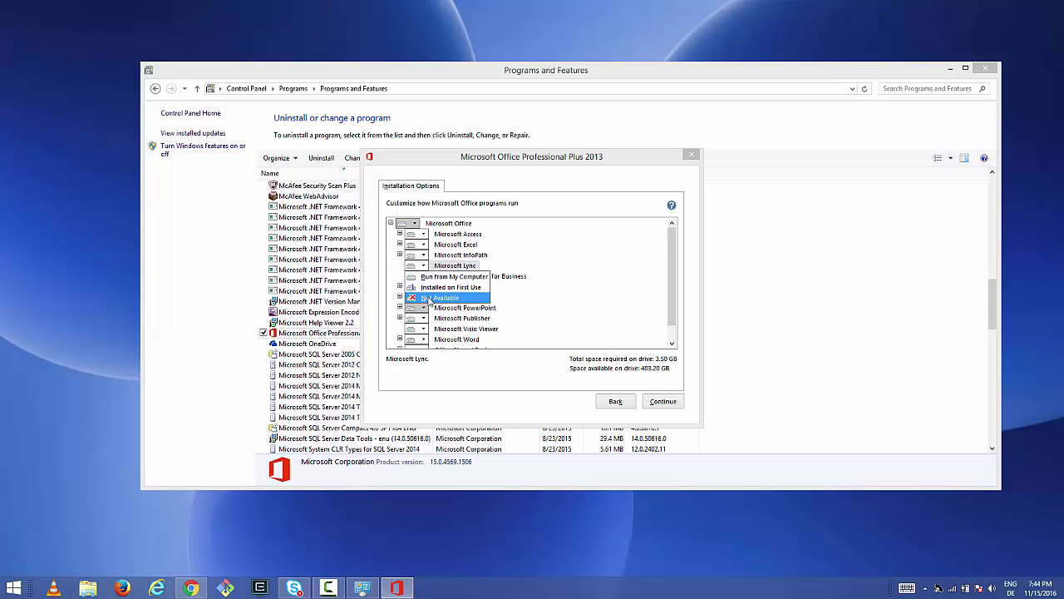
{"action": "left_click", "coordinate": [431, 275]}
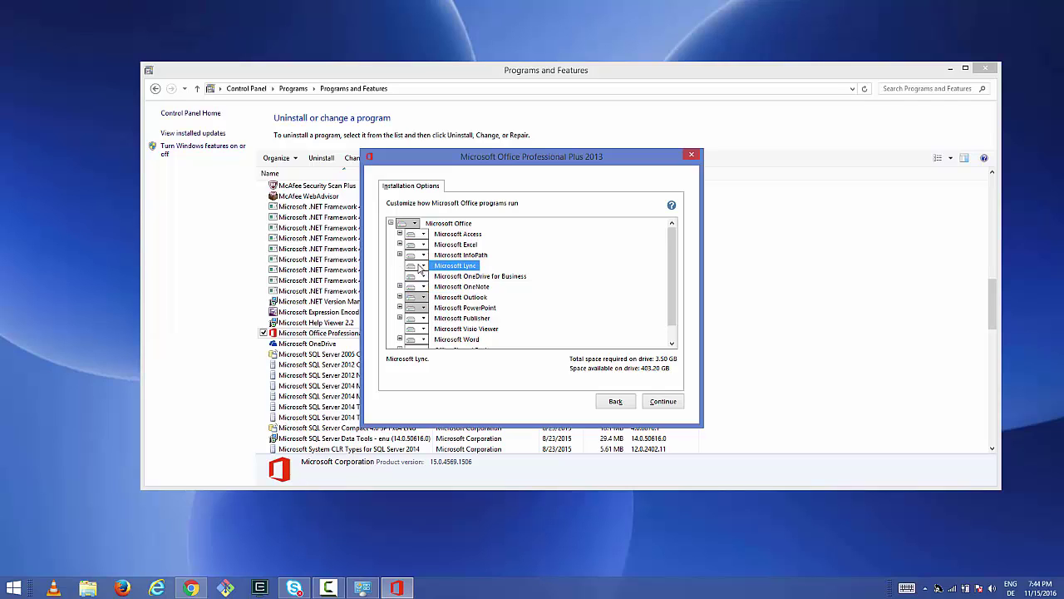
{"action": "left_click", "coordinate": [423, 267]}
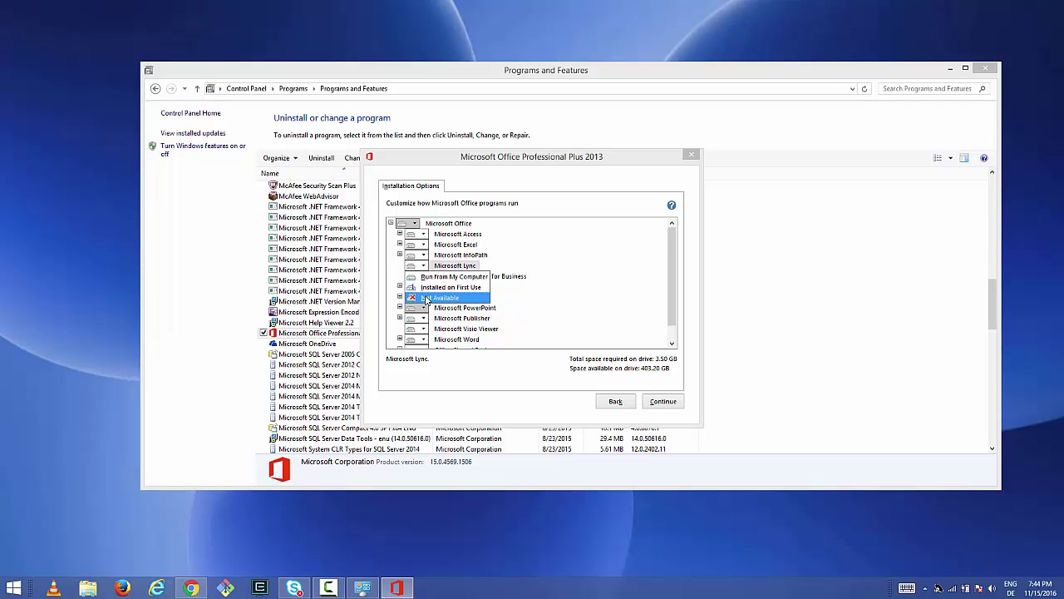
{"action": "left_click", "coordinate": [430, 298]}
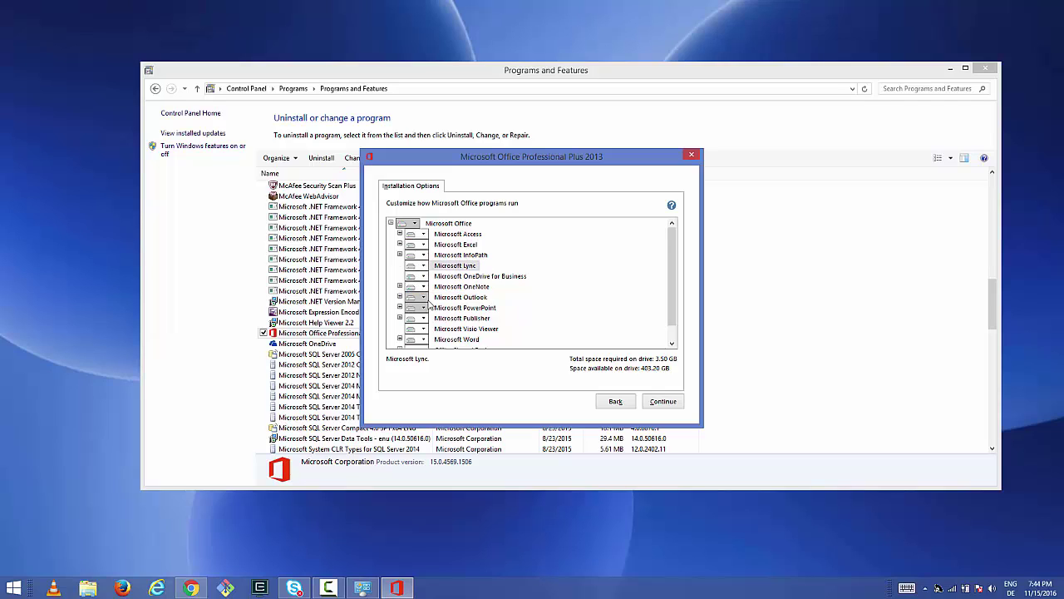
{"action": "left_click", "coordinate": [424, 267]}
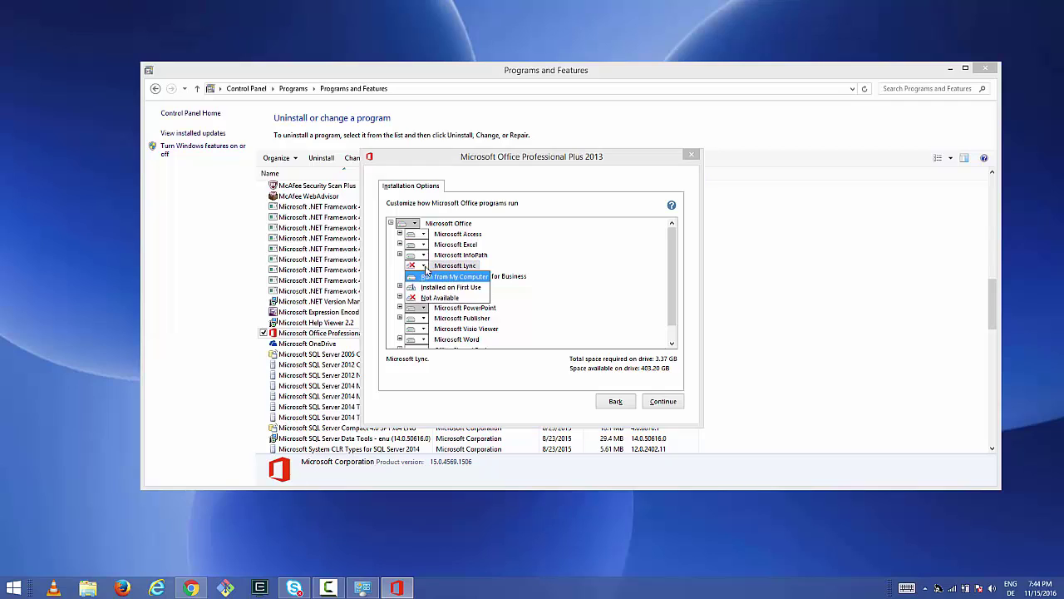
{"action": "left_click", "coordinate": [441, 303]}
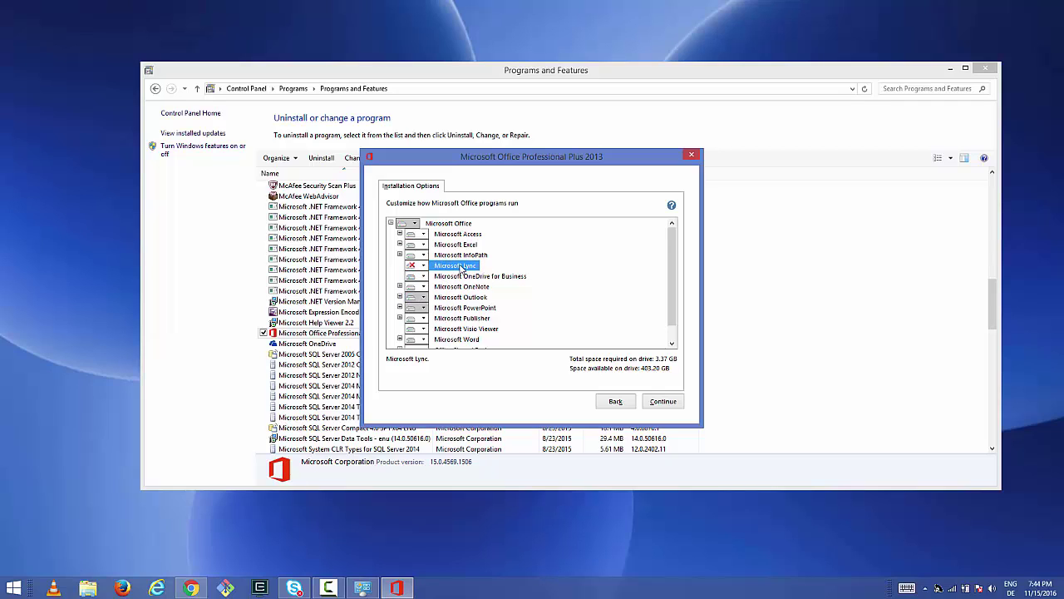
{"action": "left_click", "coordinate": [662, 403]}
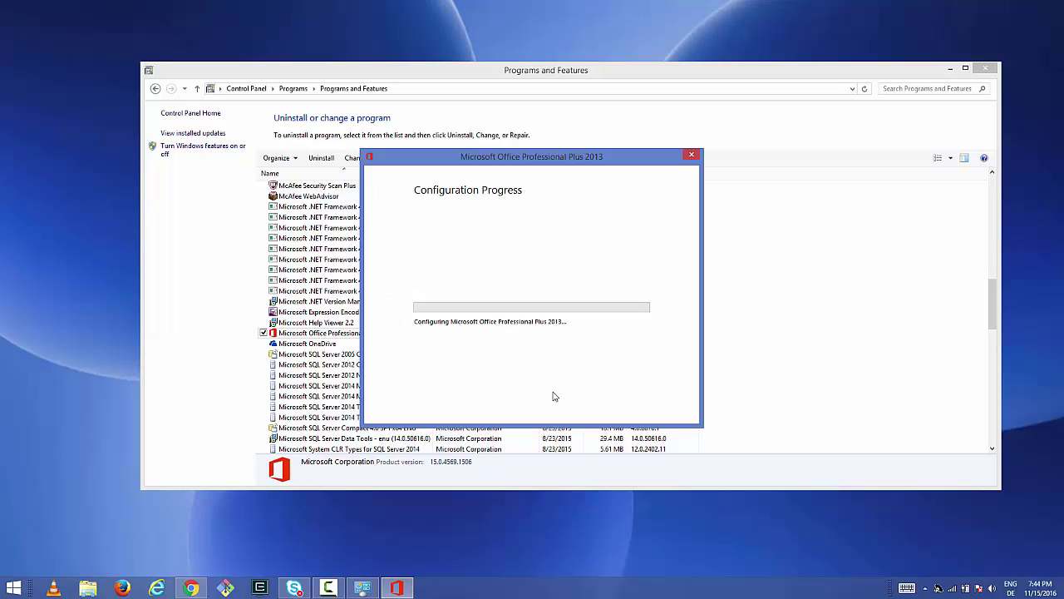